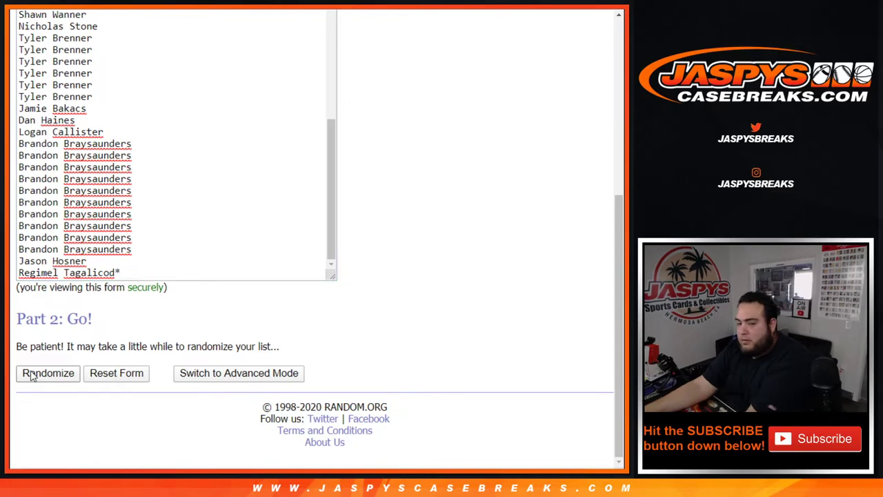
- Randomize the list of customer names on RANDOM.ORG four times
click(31, 374)
click(30, 373)
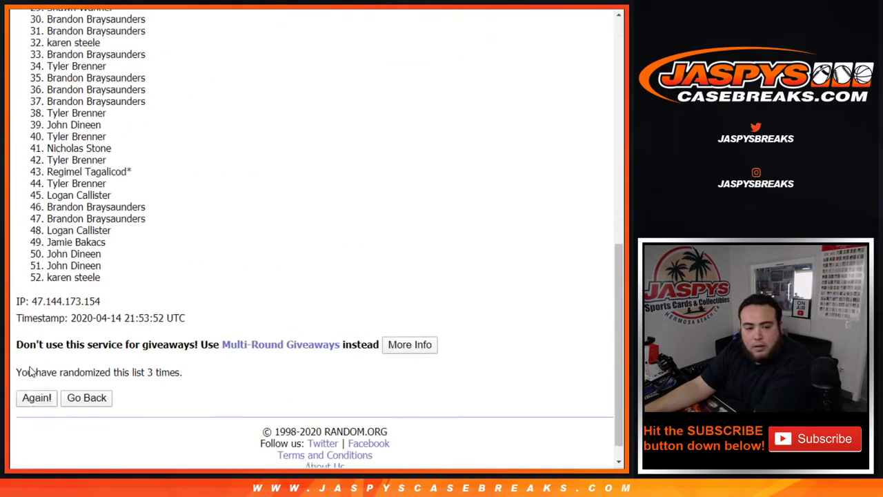
key(Return)
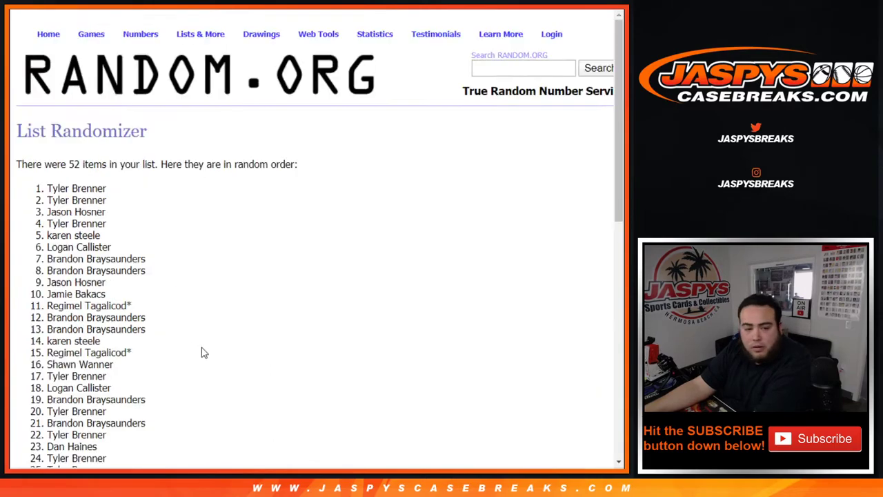
drag(142, 347, 239, 357)
scroll(87, 223, up, 8)
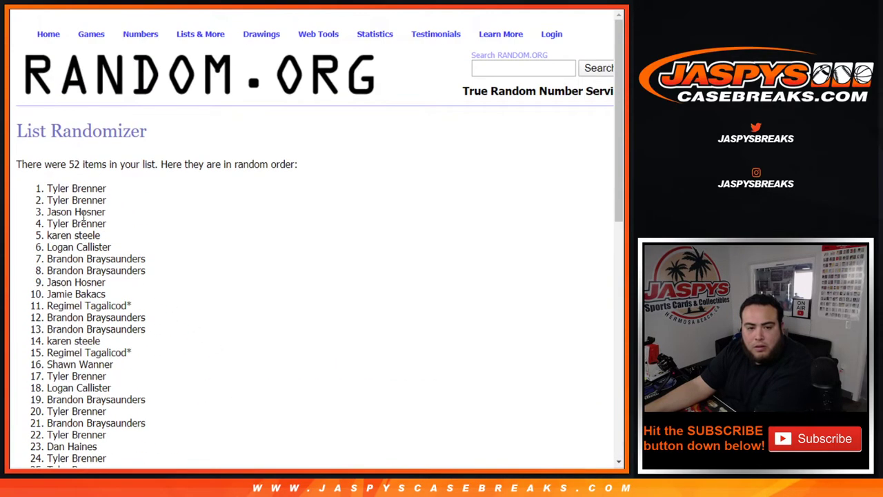
- Copy all 52 randomized customer names and paste them into the Google Sheets spreadsheet starting at A1
drag(29, 188, 185, 418)
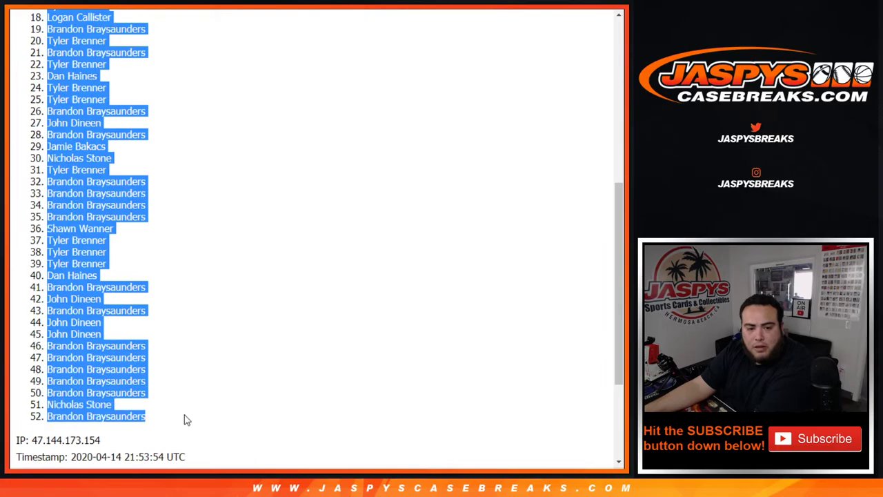
click(348, 8)
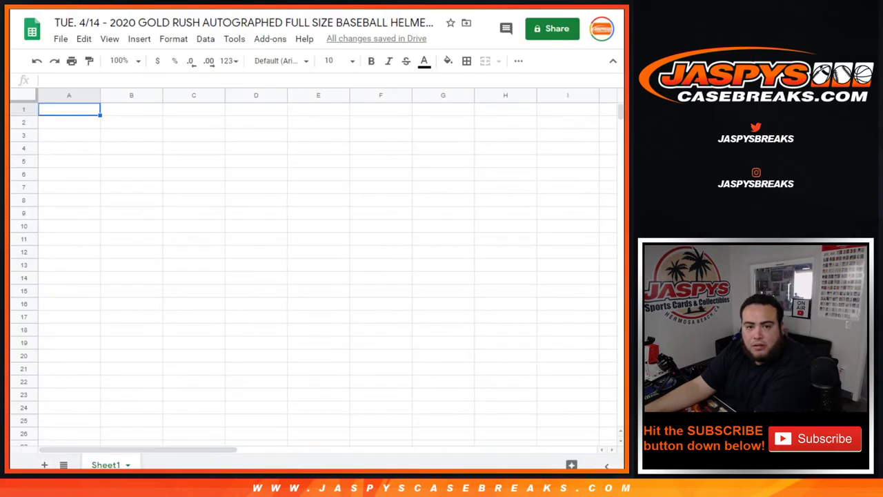
key(ctrl+v)
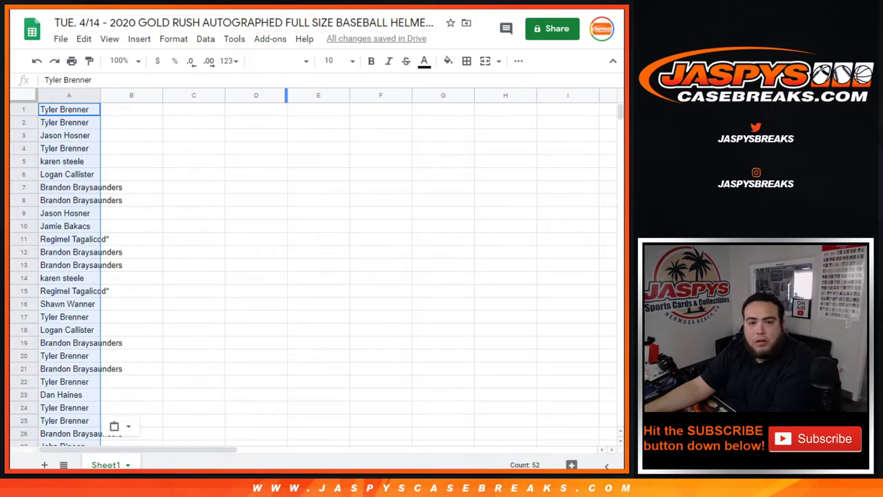
- Switch to the baseball player list in the RANDOM.ORG List Randomizer and randomize it four times
key(ctrl+Tab)
key(ctrl+Tab)
scroll(325, 138, down, 3)
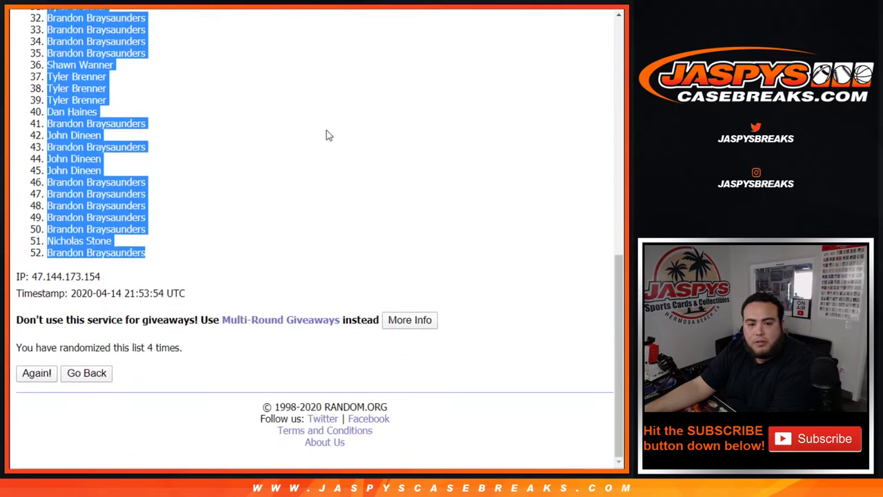
key(alt+Left)
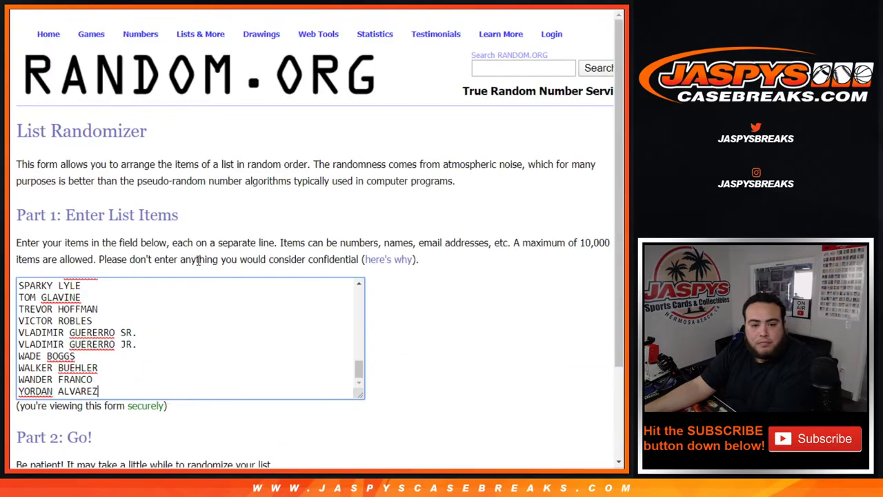
scroll(73, 338, down, 2)
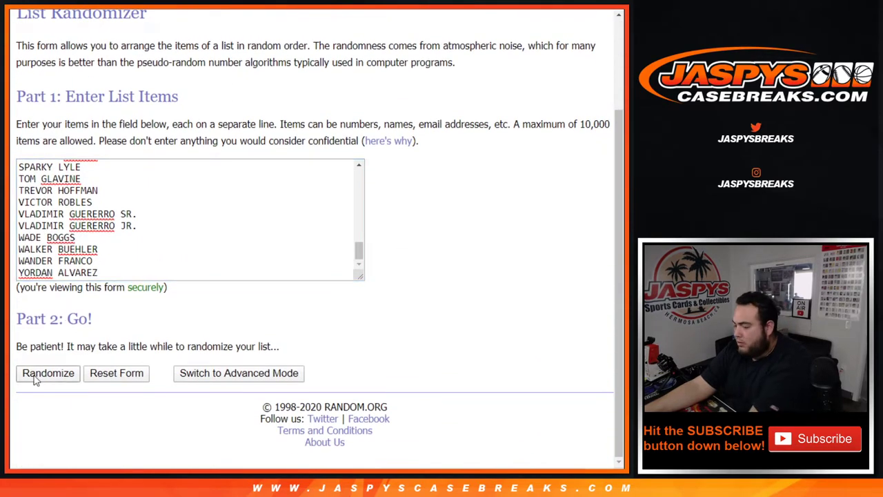
click(36, 378)
scroll(36, 380, down, 10)
click(36, 373)
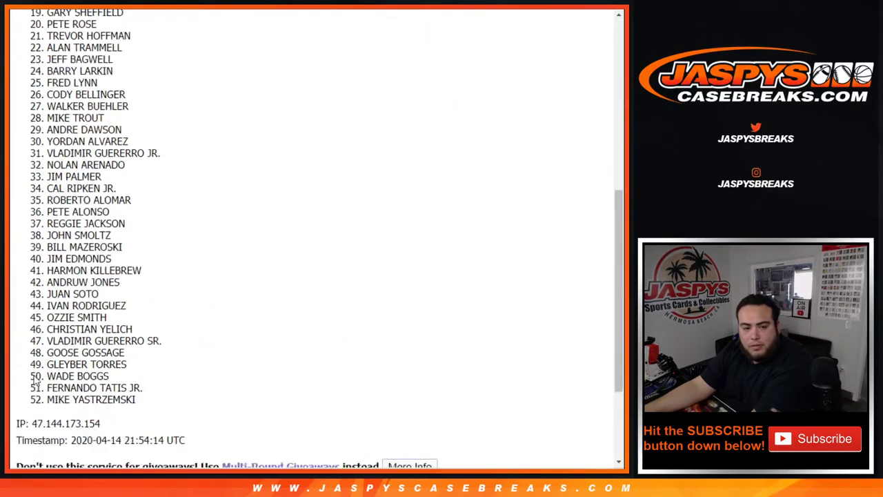
scroll(36, 378, down, 4)
click(36, 376)
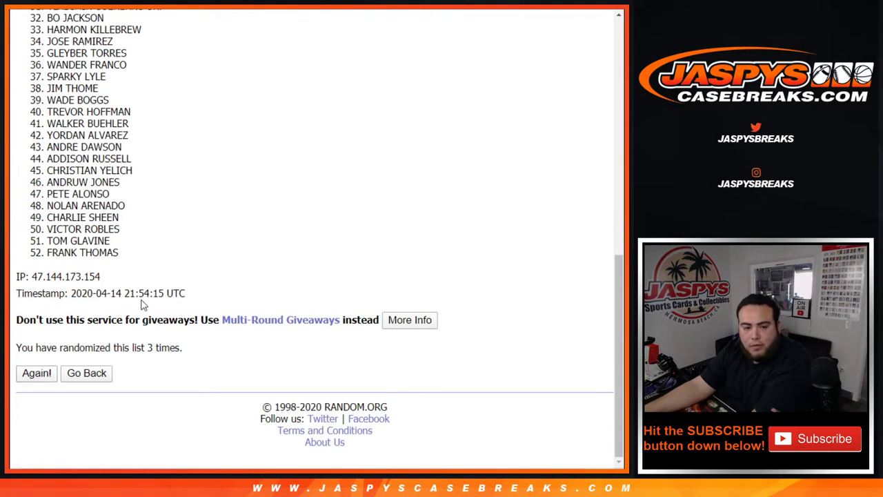
key(F5)
drag(145, 347, 262, 343)
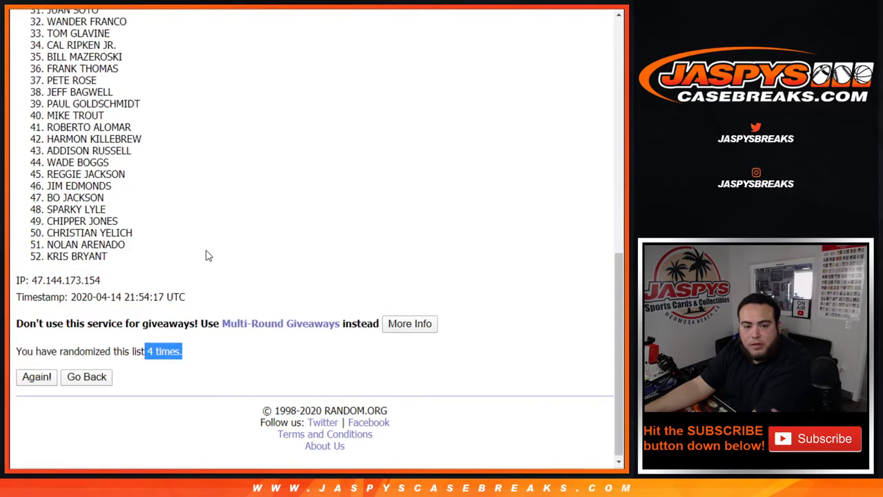
- Copy all 52 randomized player names and paste them into the spreadsheet beside the customers, starting at B1
scroll(204, 318, up, 6)
drag(41, 80, 145, 383)
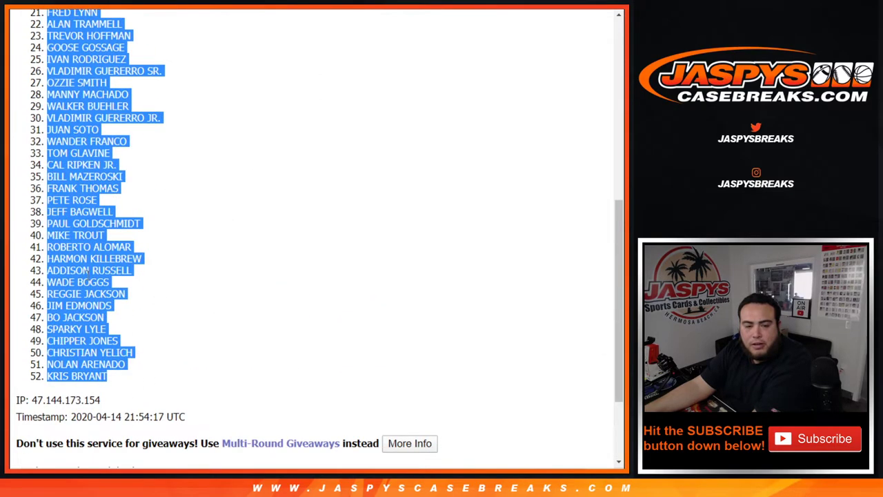
key(ctrl+Tab)
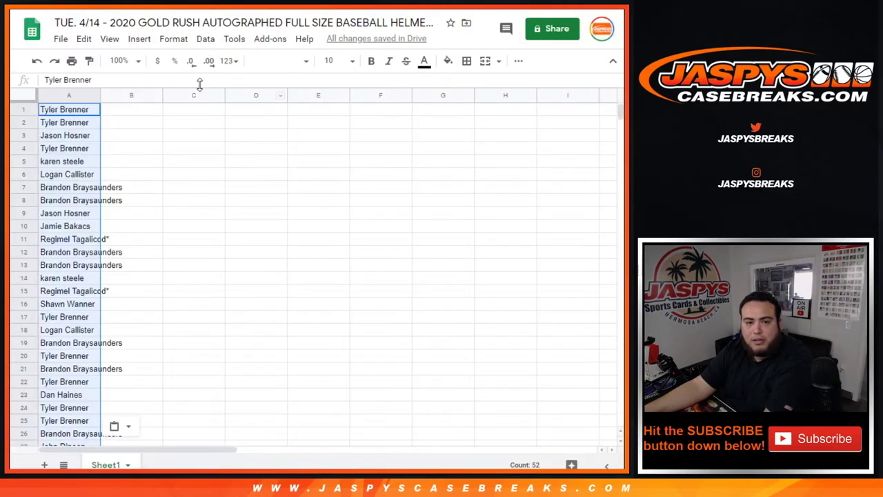
click(135, 114)
key(ctrl+v)
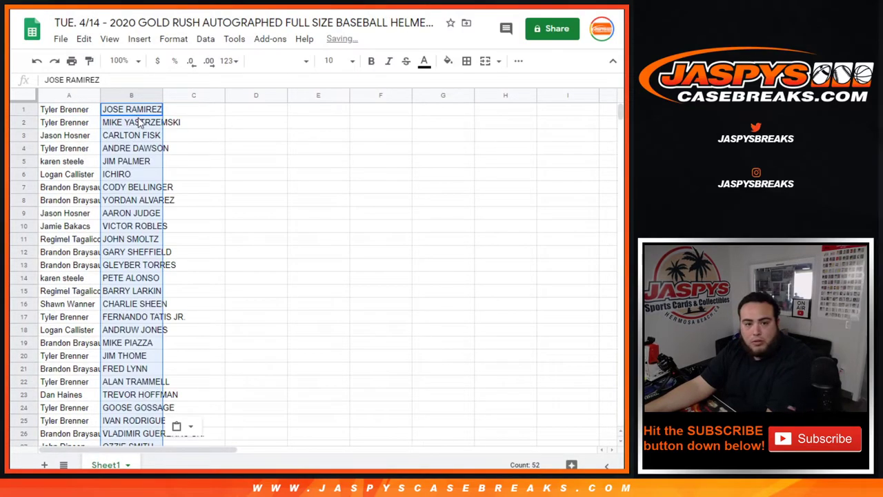
- Set the whole sheet's font size to 14 and fit the column widths to their contents
click(33, 94)
click(340, 60)
click(339, 221)
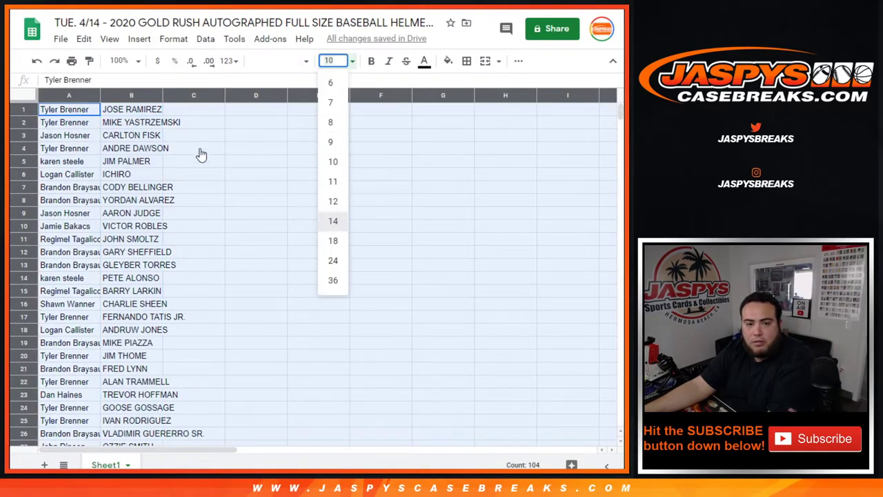
double_click(100, 94)
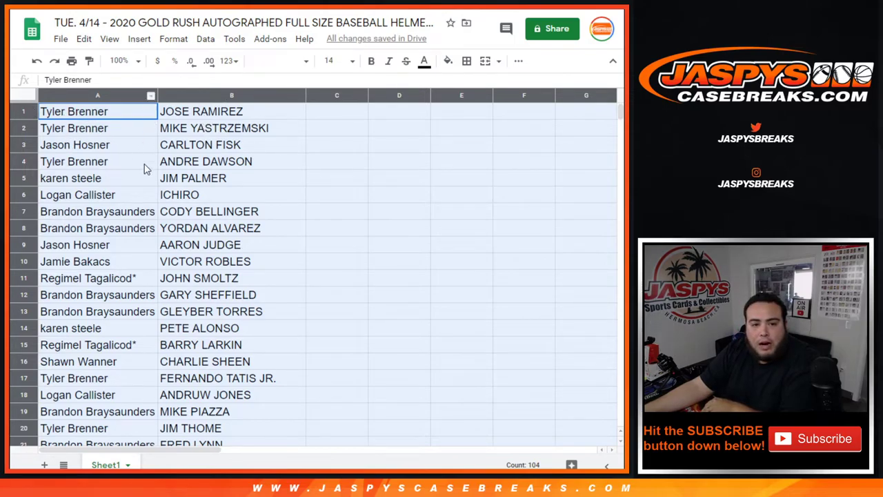
- Look over the paired list down to row 52, and sort the sheet by column A from A to Z
scroll(247, 246, down, 2)
scroll(248, 241, down, 12)
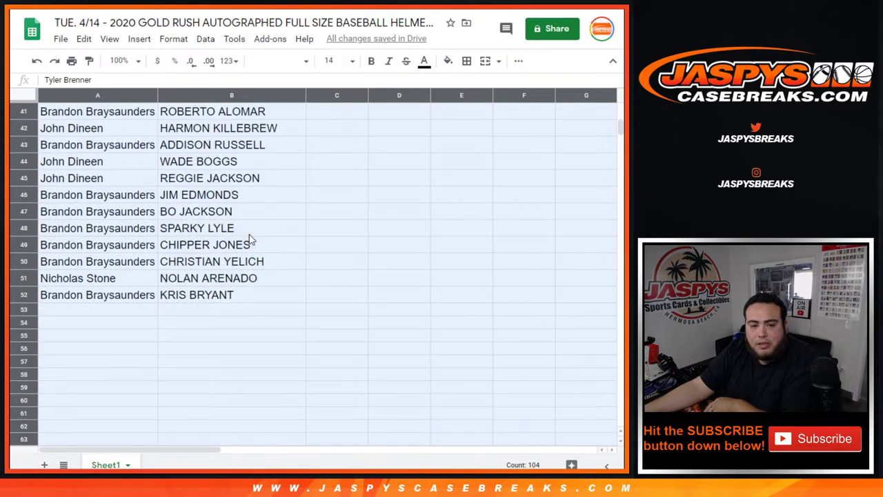
scroll(251, 238, up, 7)
scroll(250, 238, up, 7)
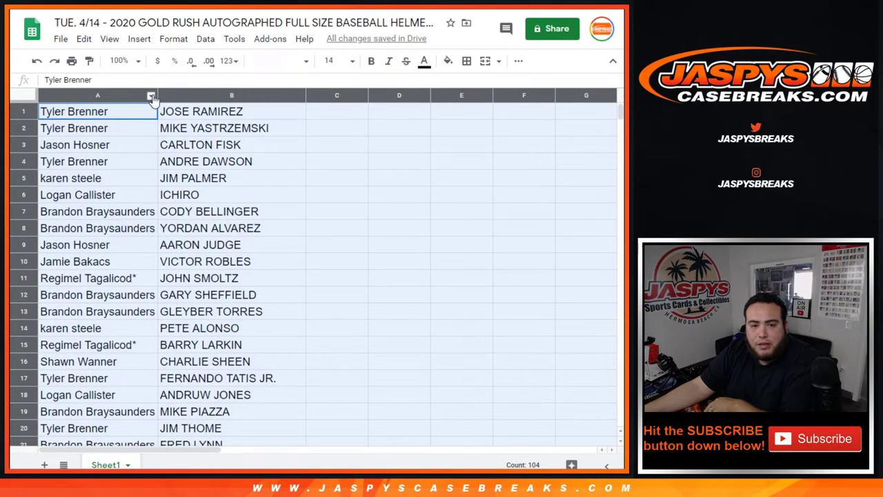
right_click(149, 95)
click(204, 306)
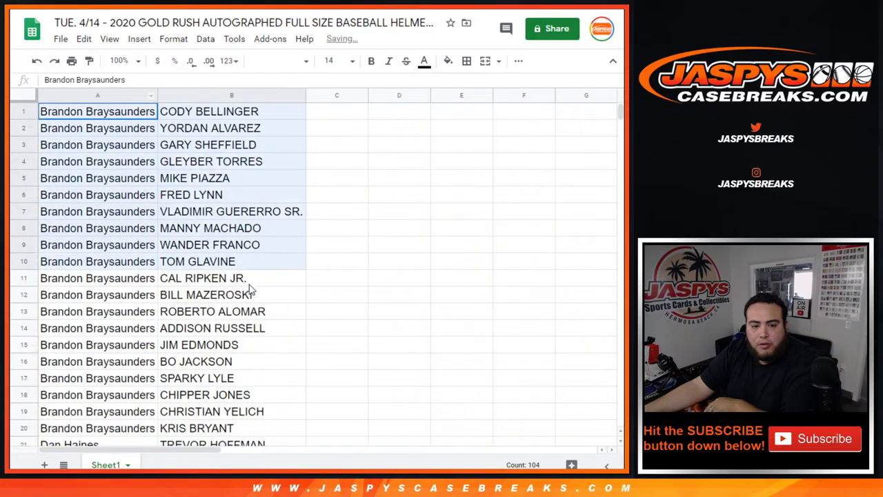
- Review the players assigned to each customer, highlighting one customer's rows at a time from row 1 to row 52
drag(250, 290, 236, 429)
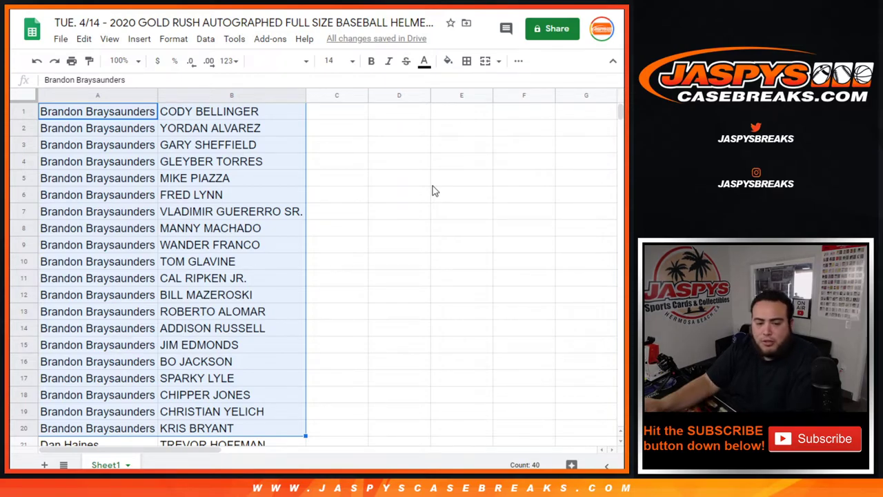
scroll(412, 198, down, 3)
scroll(412, 199, down, 2)
drag(79, 197, 243, 218)
drag(113, 232, 230, 256)
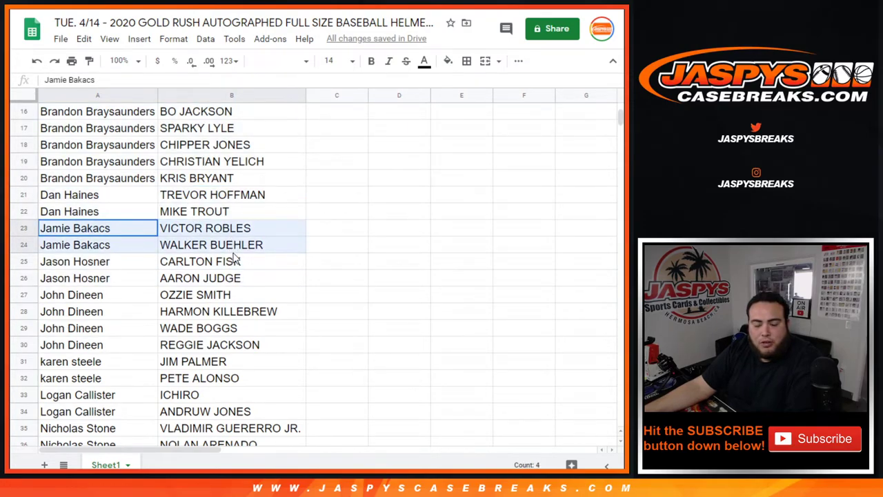
drag(109, 267, 203, 280)
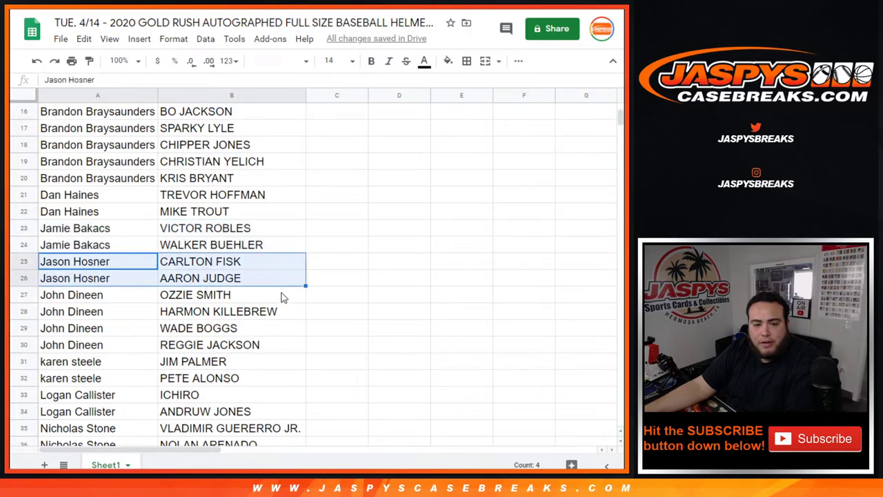
scroll(279, 293, down, 2)
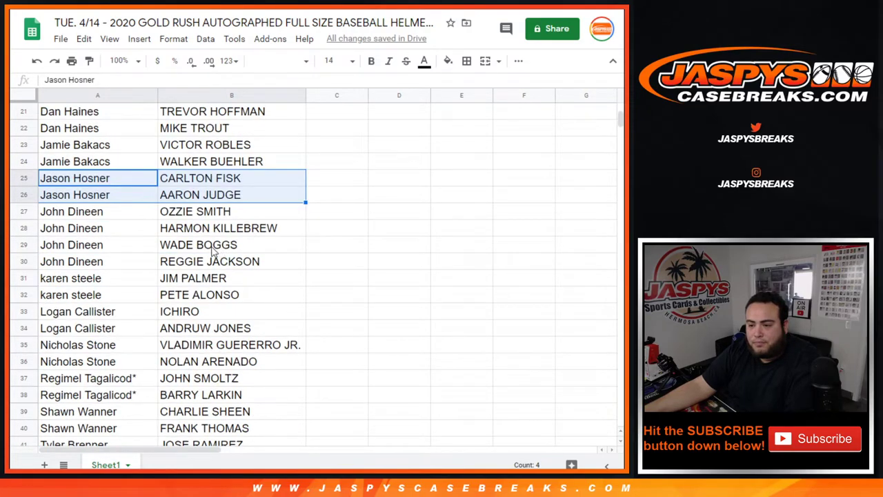
drag(84, 218, 201, 272)
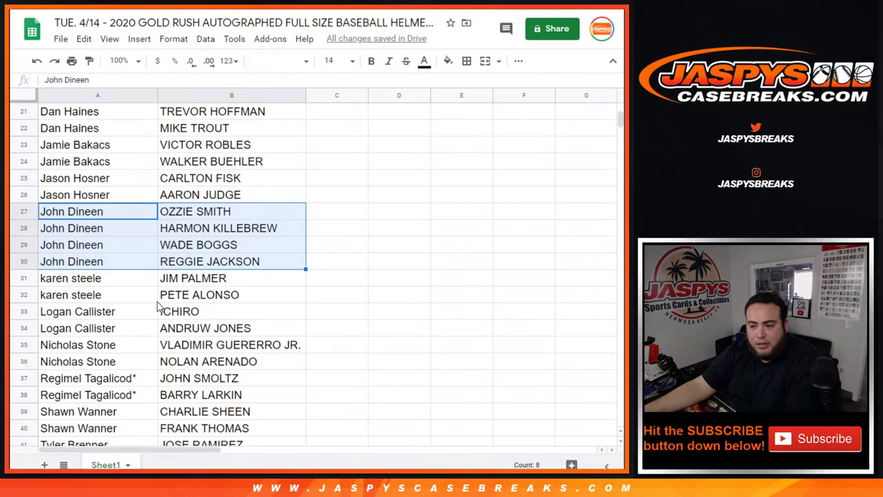
drag(98, 282, 196, 300)
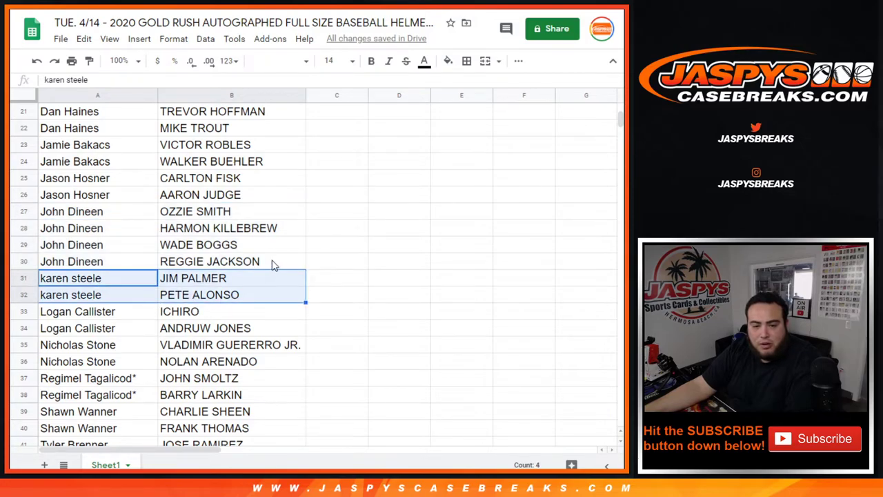
scroll(228, 265, down, 3)
drag(90, 230, 222, 250)
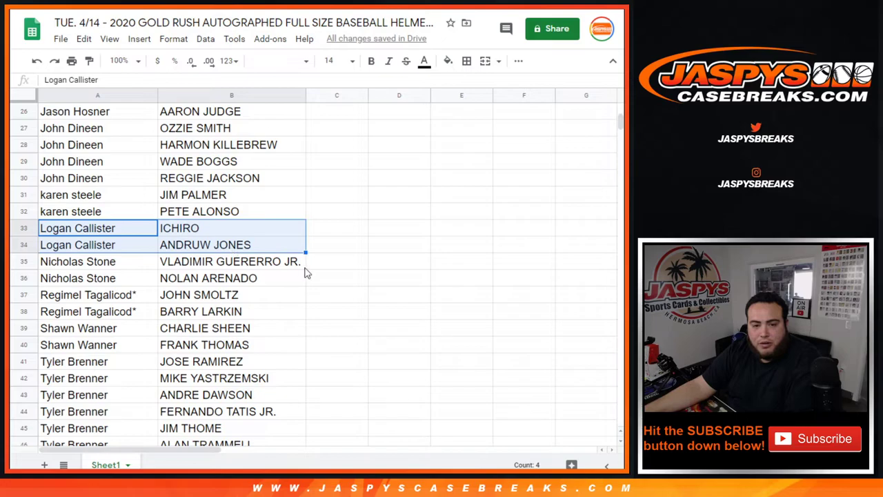
scroll(207, 228, down, 3)
drag(132, 188, 226, 196)
drag(116, 214, 237, 228)
drag(107, 250, 234, 273)
scroll(243, 311, down, 3)
drag(108, 284, 275, 304)
scroll(392, 298, up, 2)
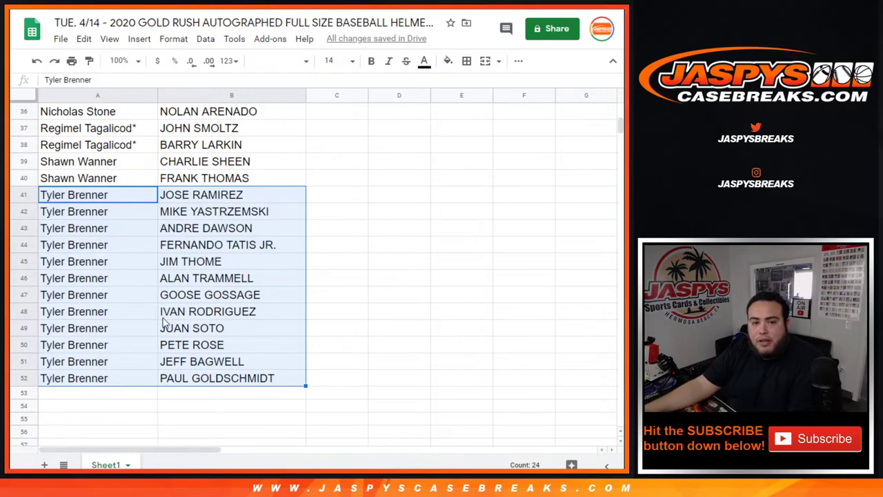
- Sort the sheet by the player names in column B from A to Z
scroll(193, 278, up, 10)
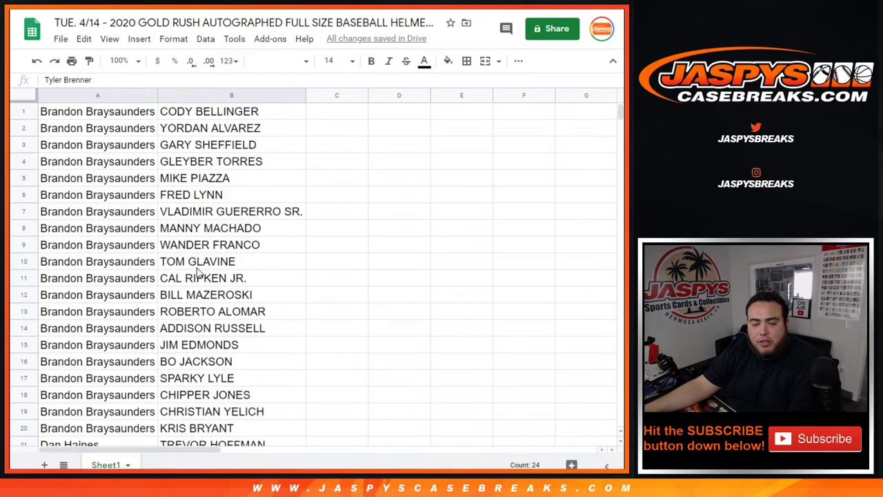
click(301, 96)
click(355, 329)
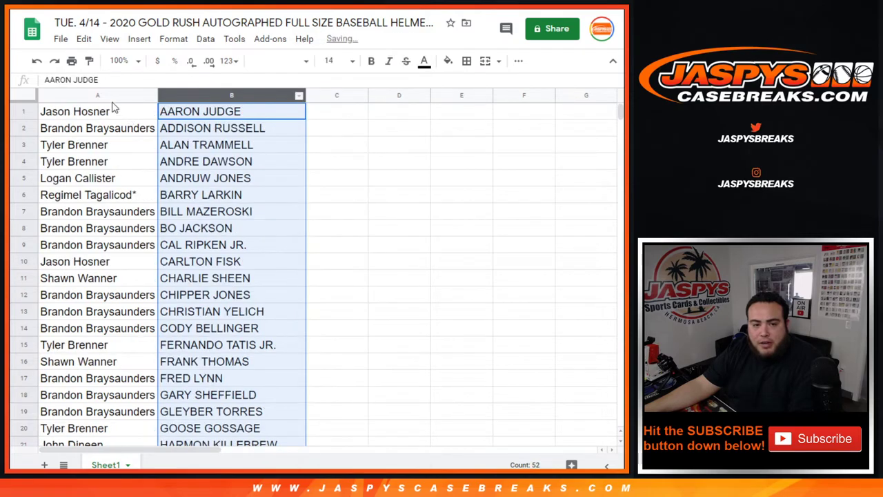
- Set the whole sheet's font size to 11 and refit the widths of columns A and B to their contents
click(61, 40)
click(232, 161)
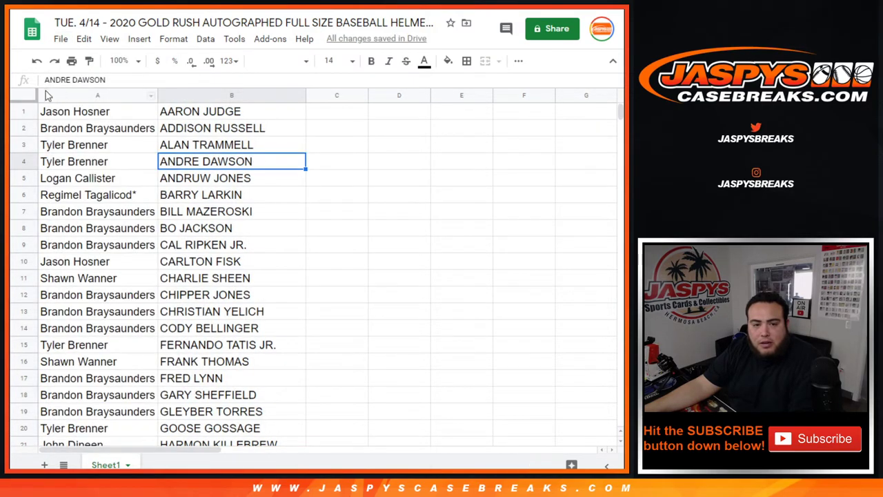
click(22, 95)
click(323, 60)
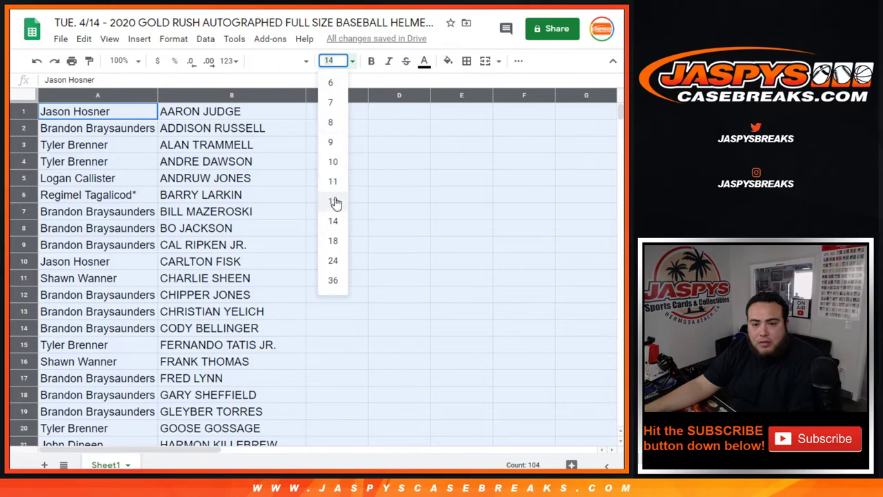
key(Return)
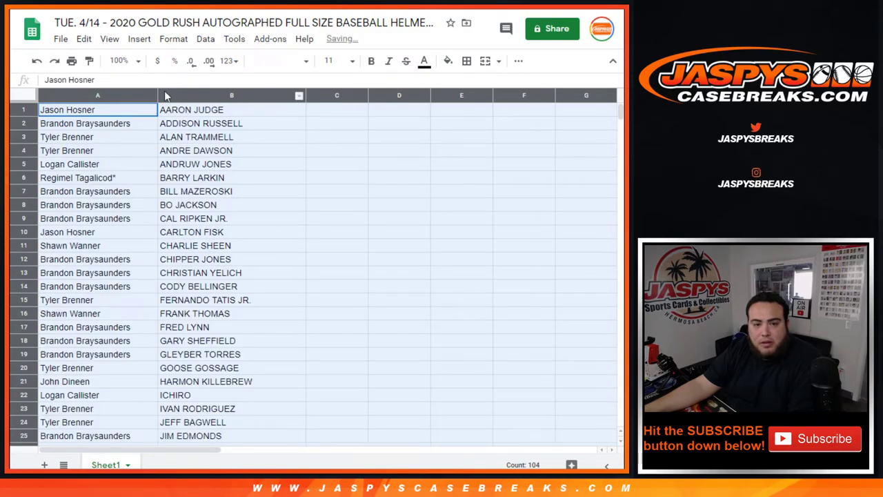
drag(157, 95, 255, 109)
double_click(255, 104)
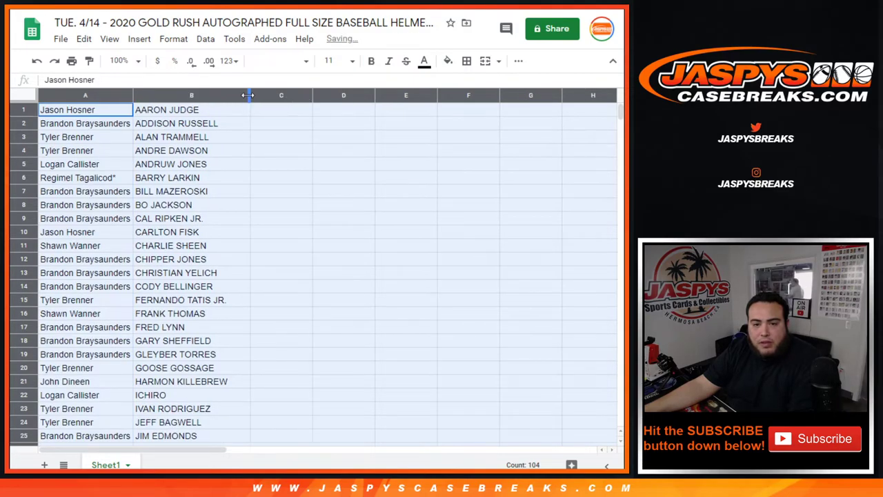
- Open the print settings, set the page orientation to Portrait and include the workbook title in the header
click(71, 61)
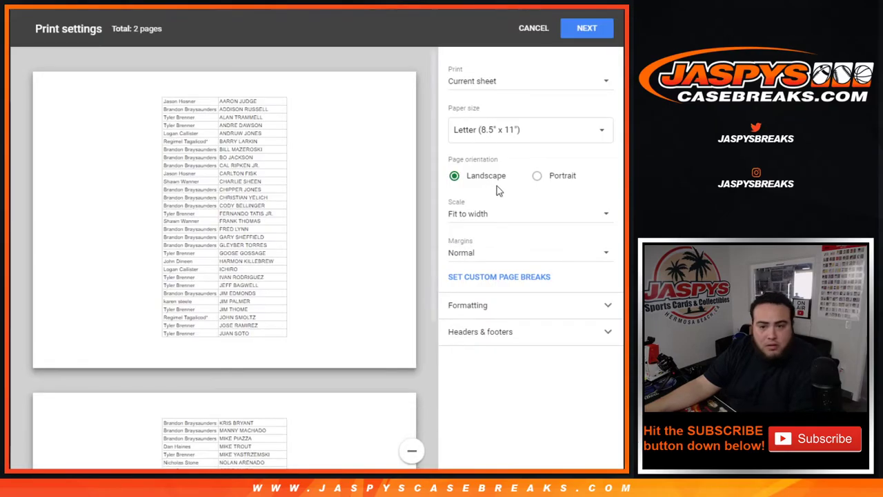
click(536, 175)
click(497, 334)
click(453, 379)
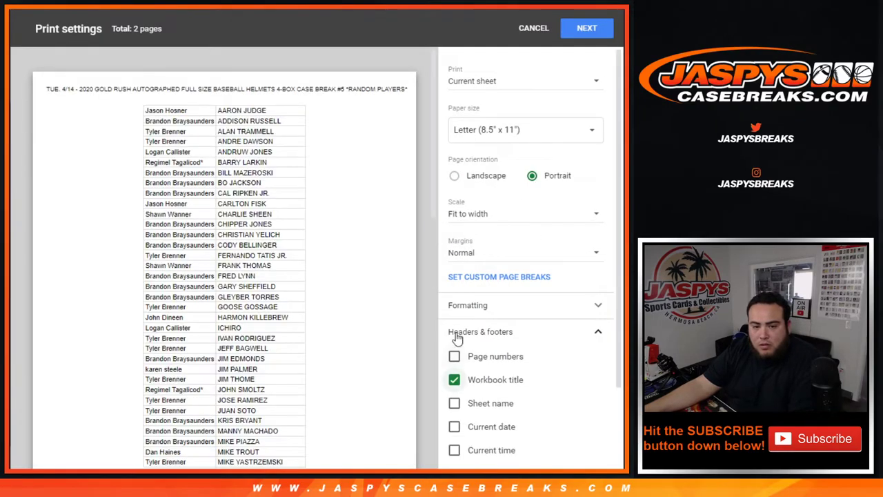
- Check the print preview and print one copy of all pages of the current sheet
scroll(380, 245, down, 5)
scroll(386, 247, down, 1)
scroll(388, 248, up, 5)
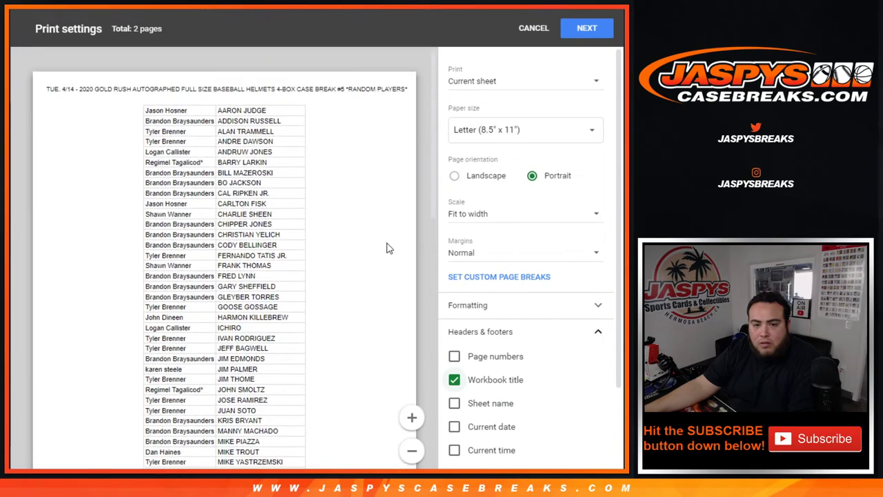
click(573, 31)
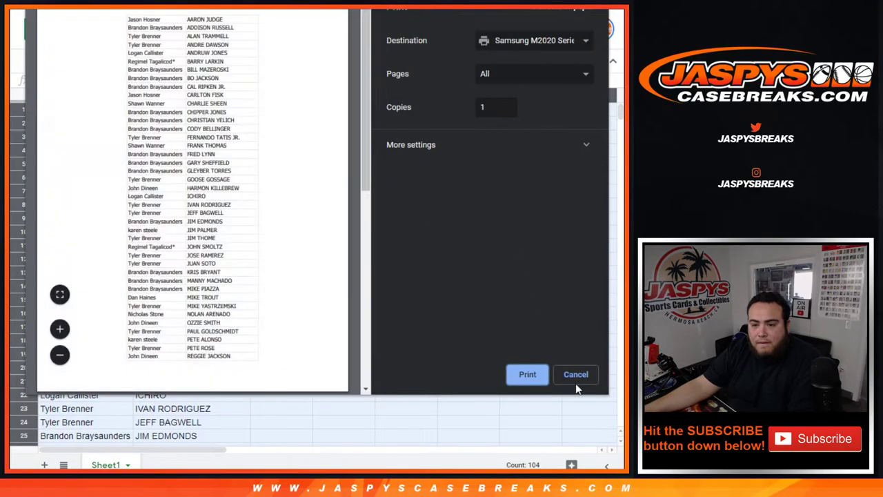
click(527, 374)
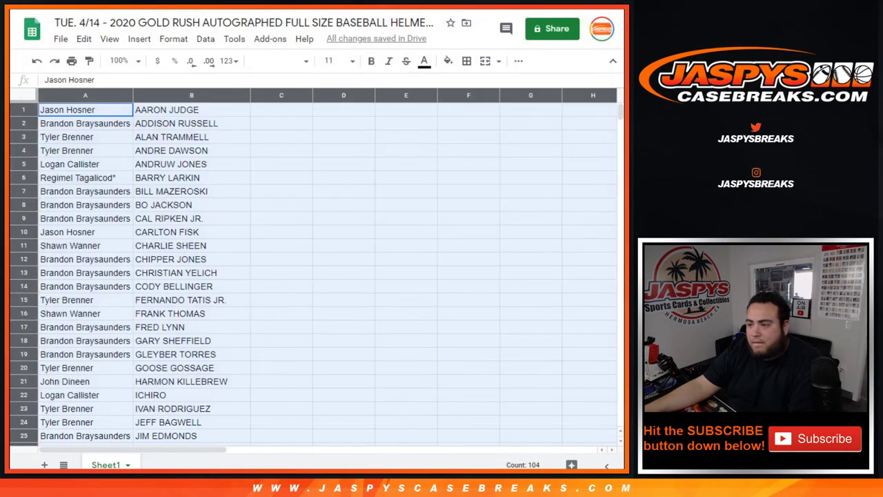